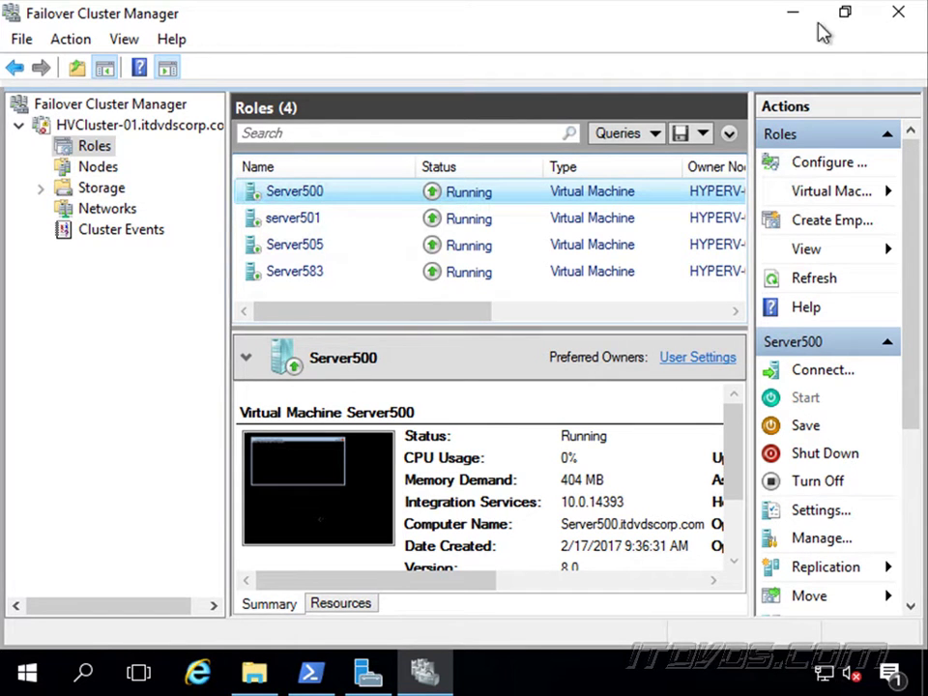
- Move the other windows aside and launch Hyper-V Manager from Server Manager's Tools menu
{"action": "left_click", "coordinate": [798, 18]}
{"action": "left_click", "coordinate": [792, 13]}
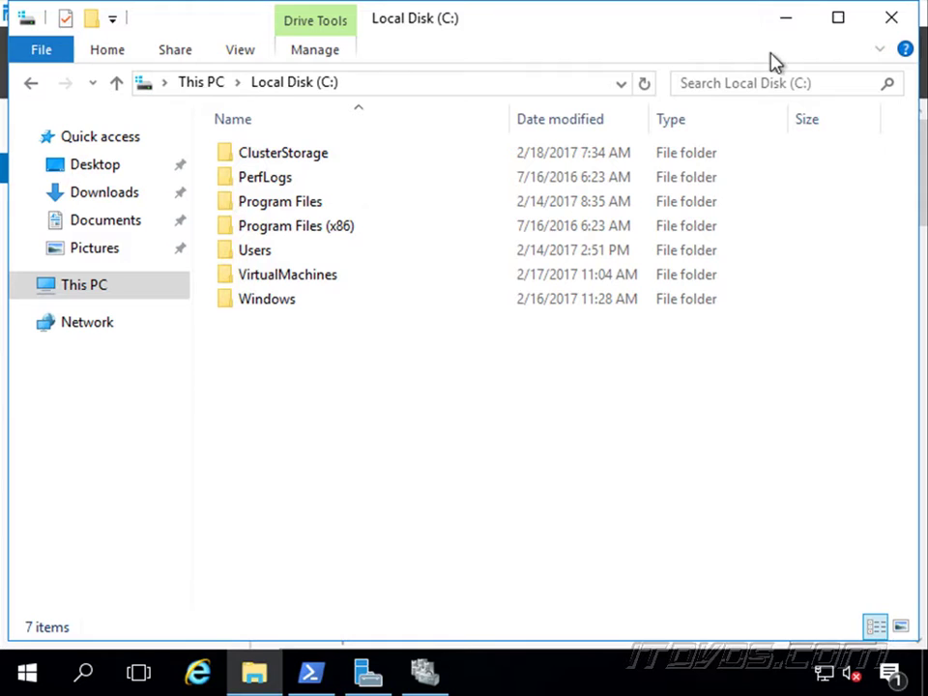
{"action": "left_click", "coordinate": [368, 671]}
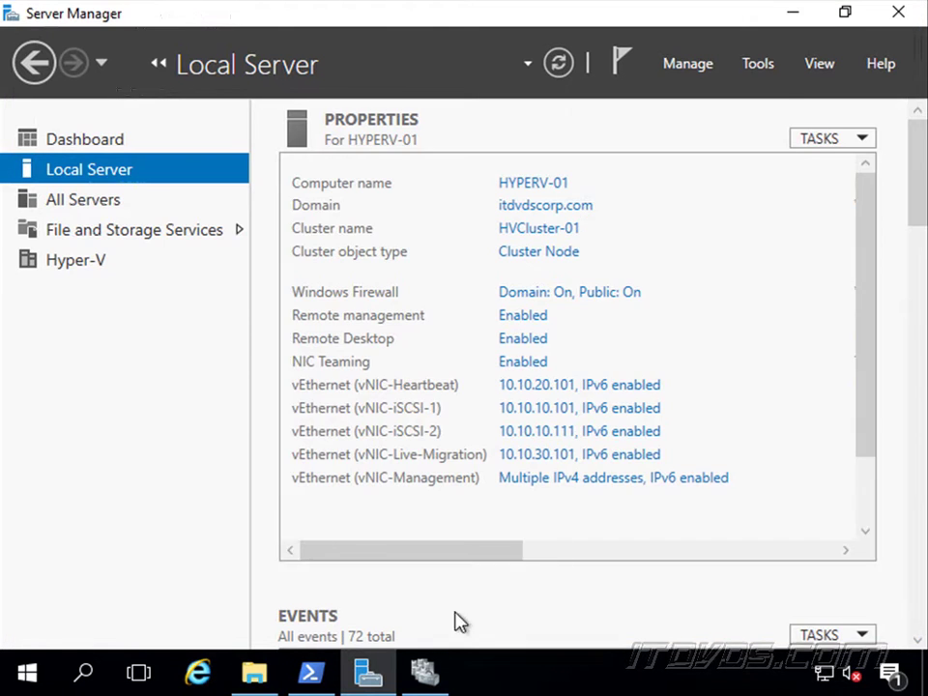
{"action": "left_click", "coordinate": [762, 65]}
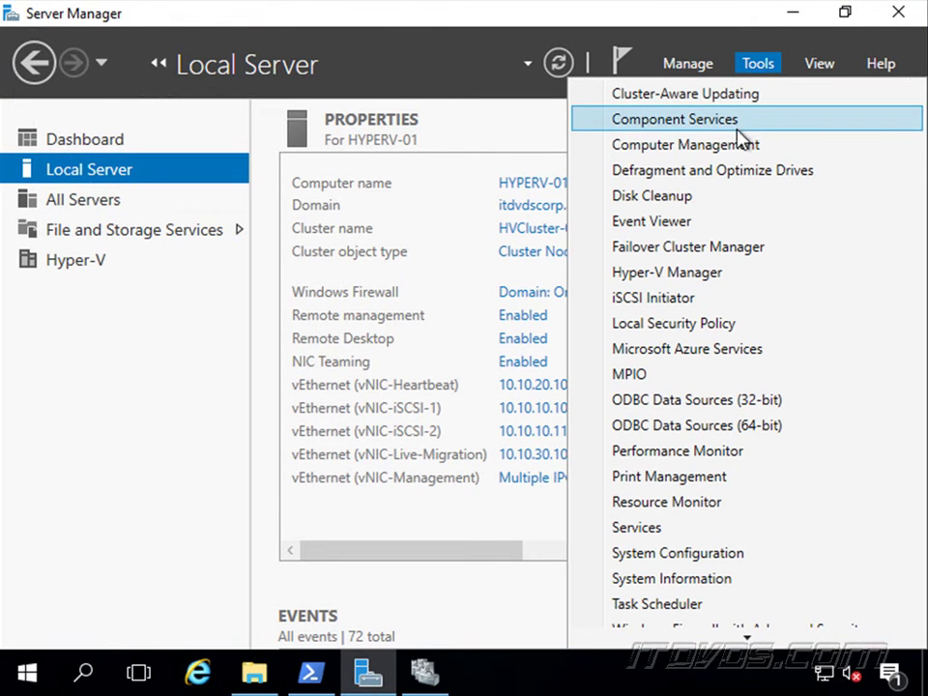
{"action": "left_click", "coordinate": [706, 274]}
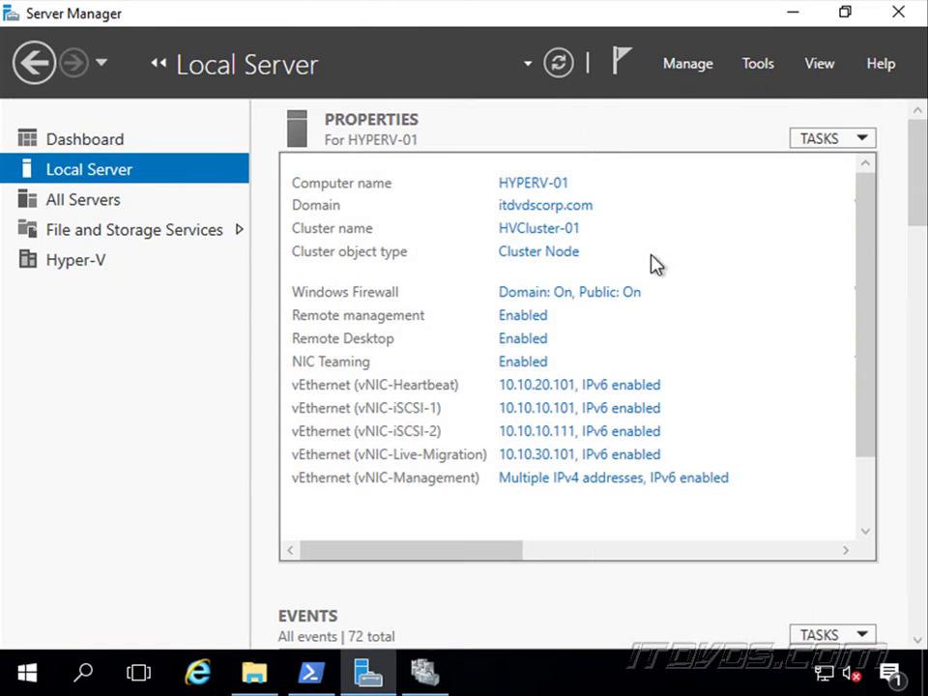
- Check Replication Configuration in HYPERV-01's Hyper-V Settings, then close Settings without changes
{"action": "left_click", "coordinate": [79, 120]}
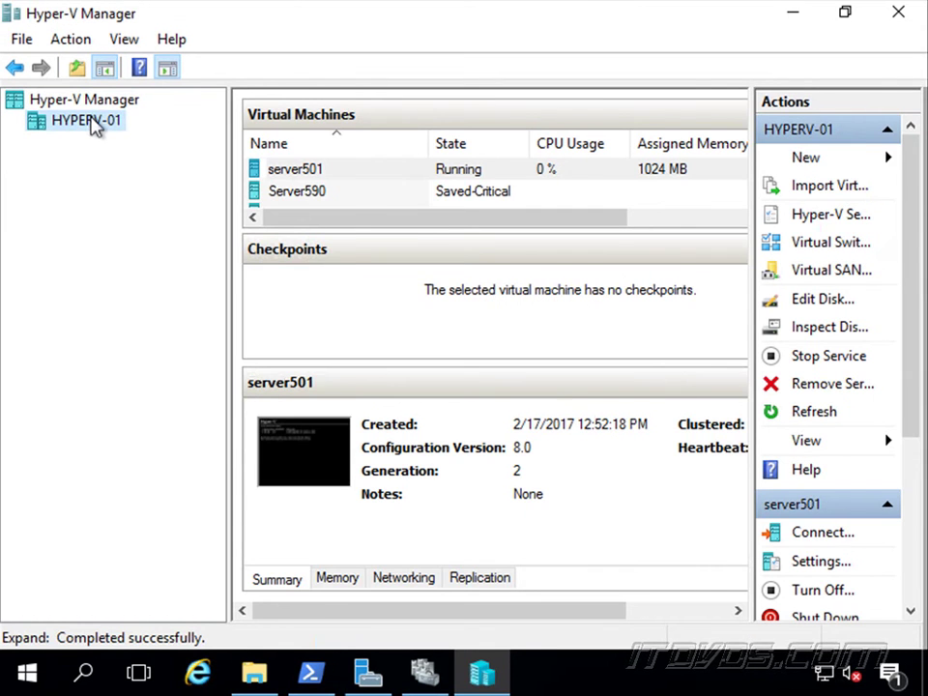
{"action": "right_click", "coordinate": [94, 123]}
{"action": "left_click", "coordinate": [200, 191]}
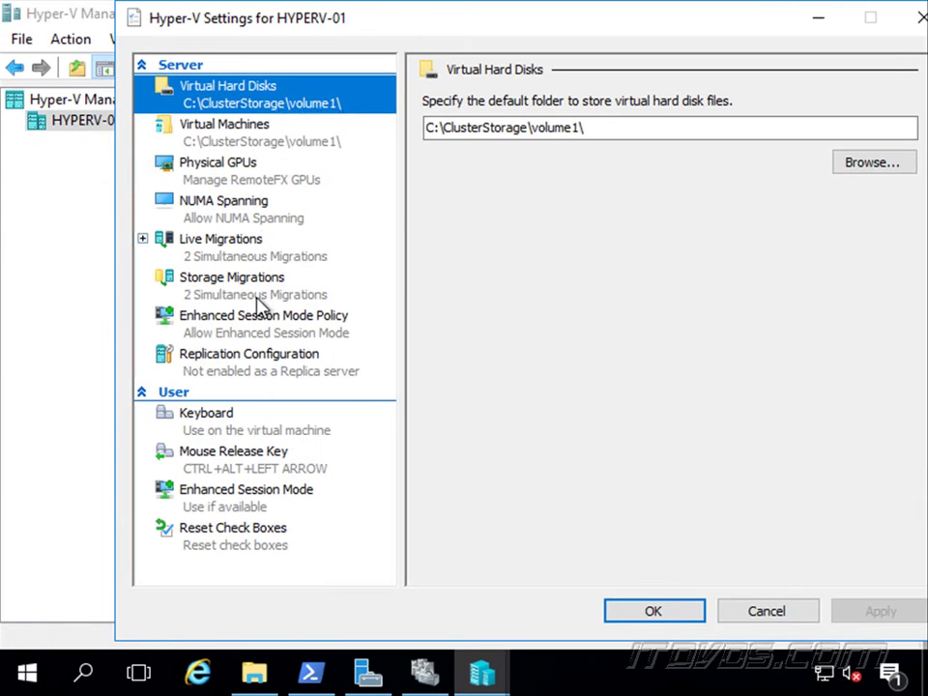
{"action": "left_click", "coordinate": [257, 376]}
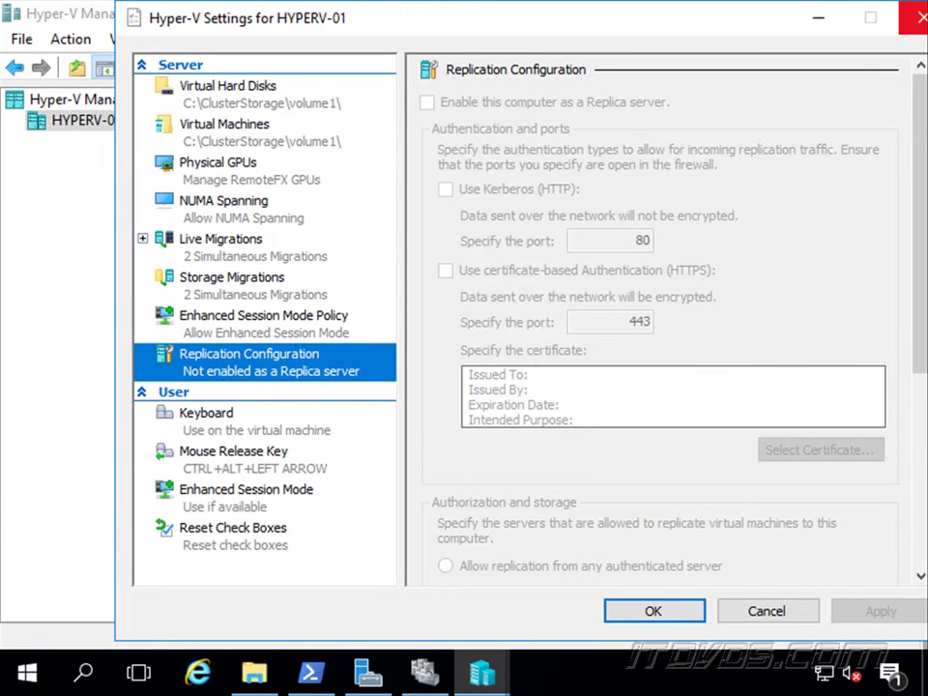
{"action": "left_click", "coordinate": [916, 18]}
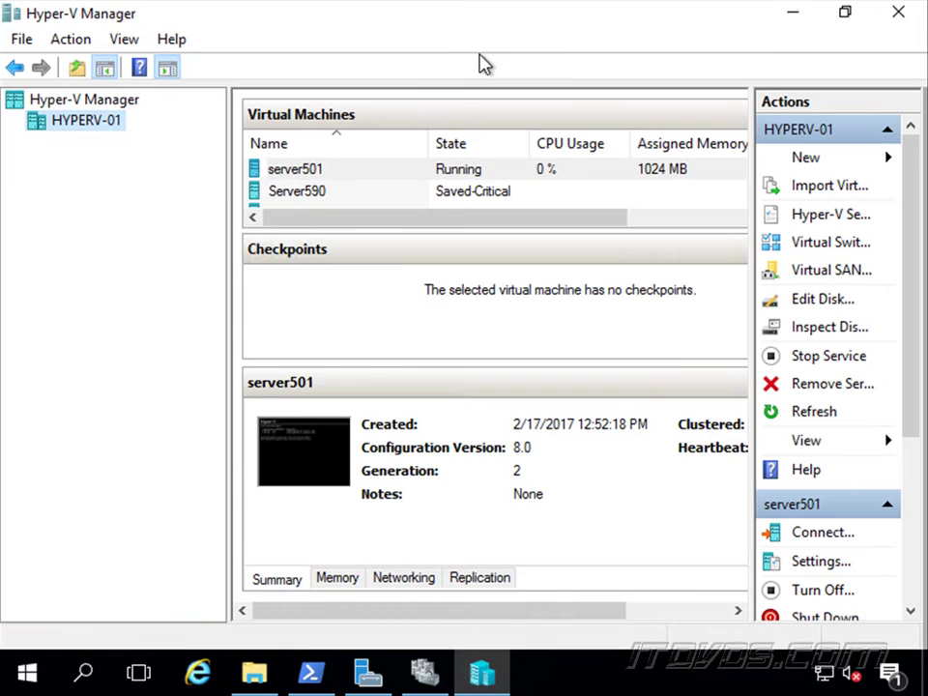
- Close Hyper-V Manager, start Configure Role on the cluster's Roles, and pick Hyper-V Replica Broker
{"action": "left_click", "coordinate": [900, 18]}
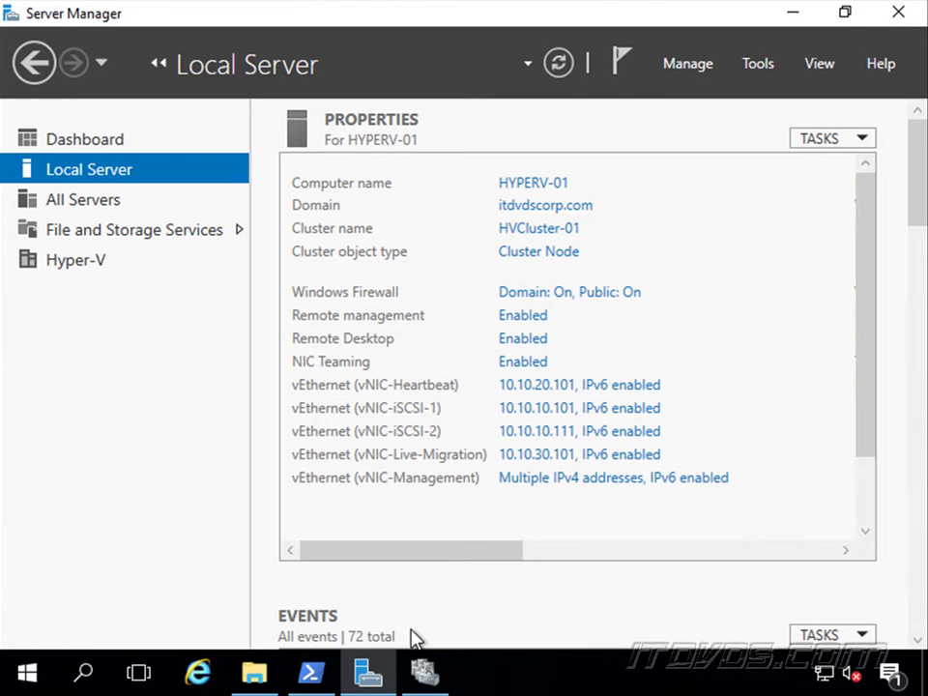
{"action": "left_click", "coordinate": [423, 673]}
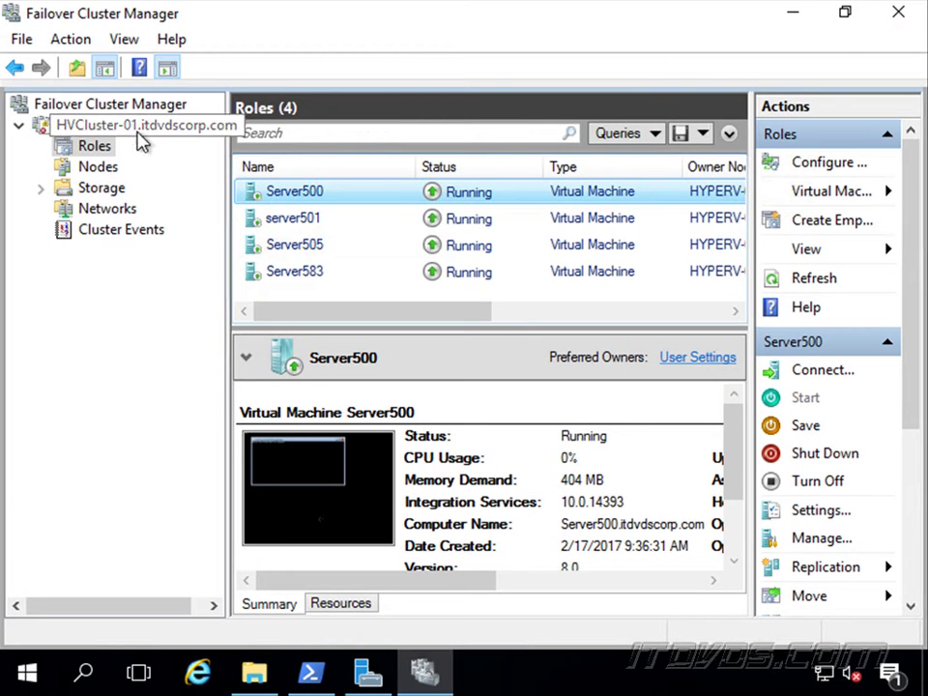
{"action": "right_click", "coordinate": [93, 158]}
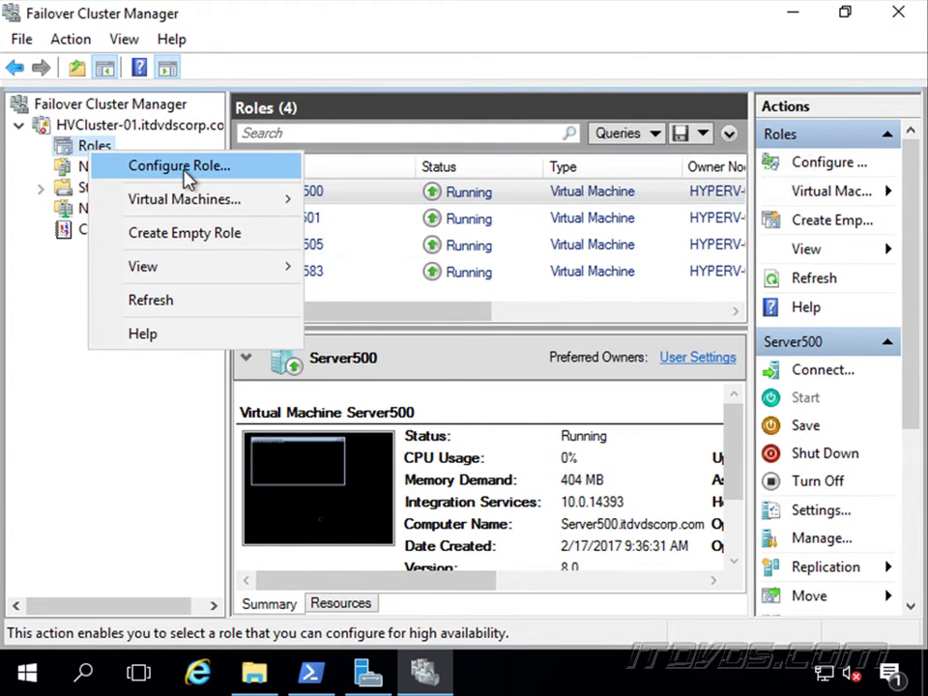
{"action": "left_click", "coordinate": [189, 177]}
{"action": "left_click", "coordinate": [700, 562]}
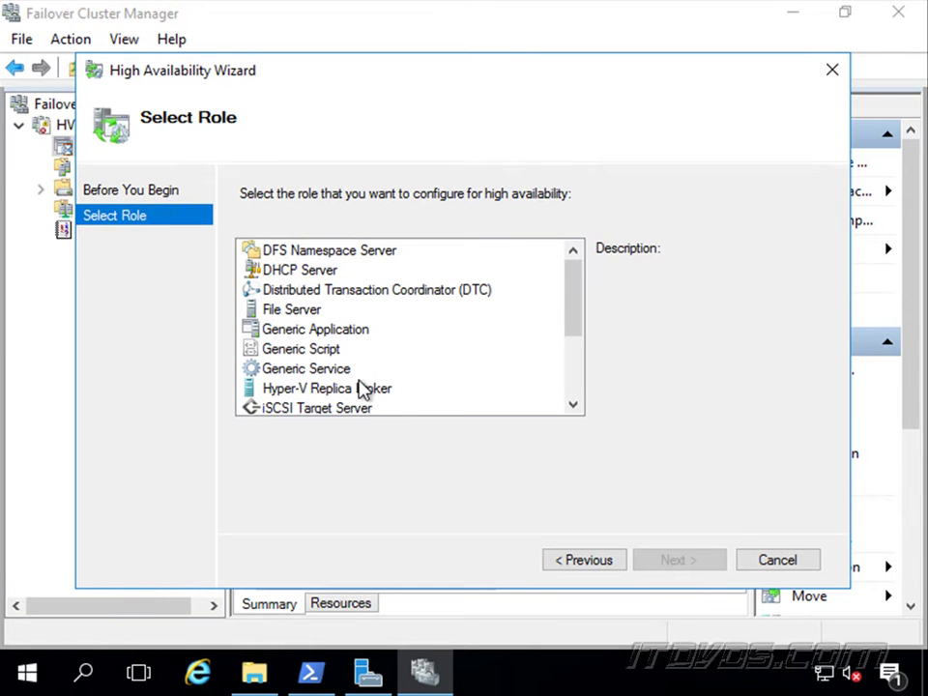
{"action": "left_click", "coordinate": [357, 387]}
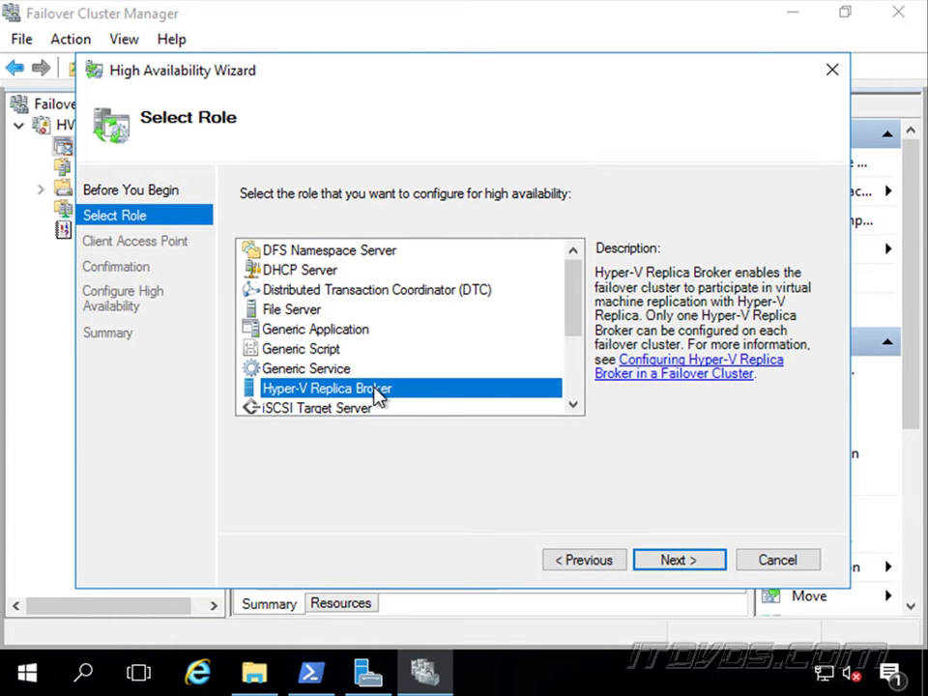
- Name the broker HVBroker01 with IP address 192.168.6.153, then confirm and finish the wizard
{"action": "left_click", "coordinate": [670, 562]}
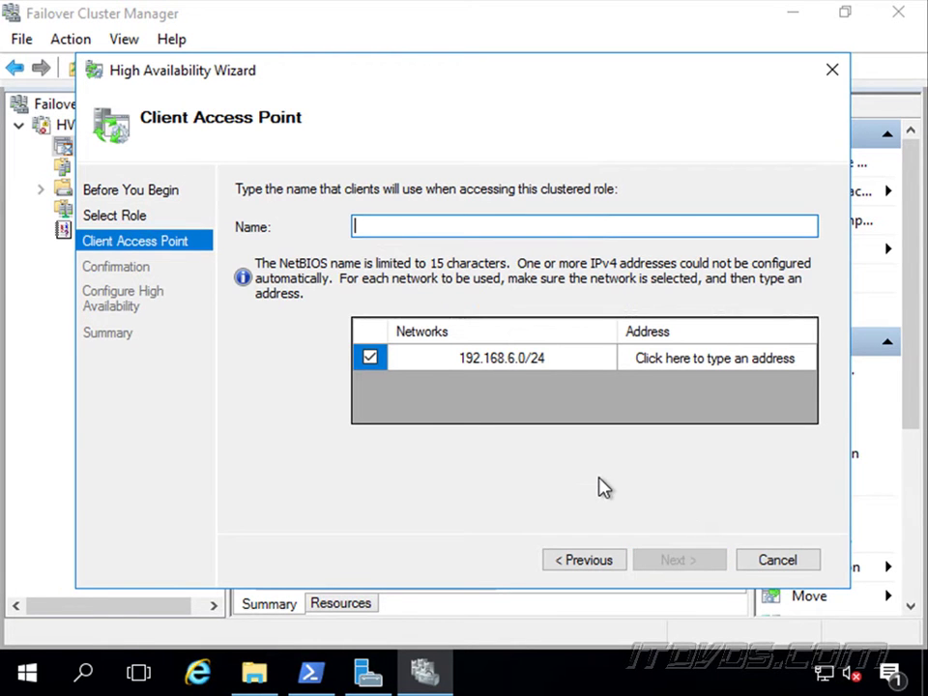
{"action": "type", "text": "HVBroker01"}
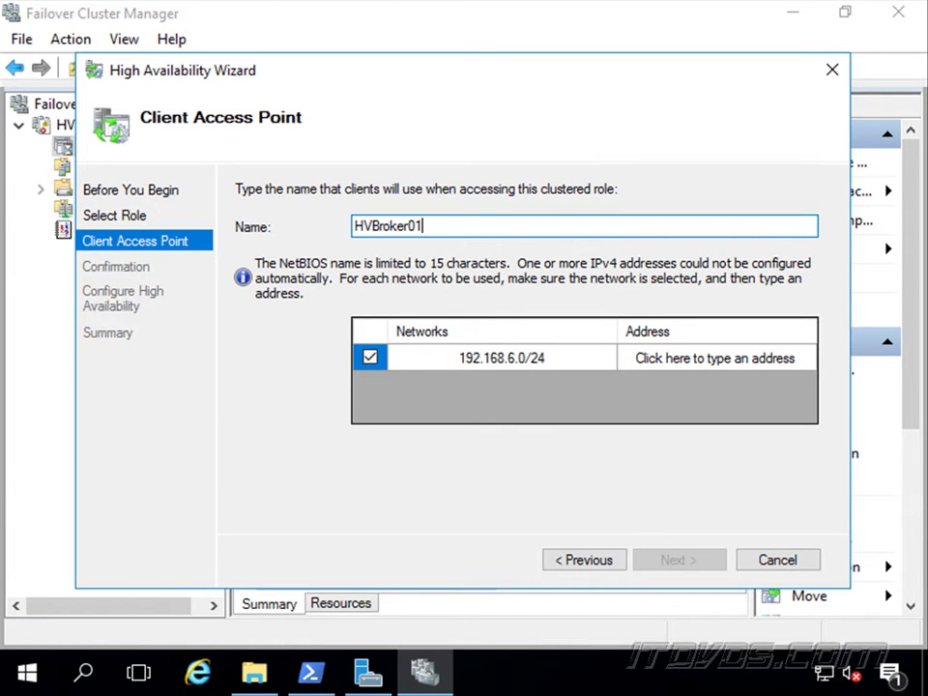
{"action": "left_click", "coordinate": [773, 360]}
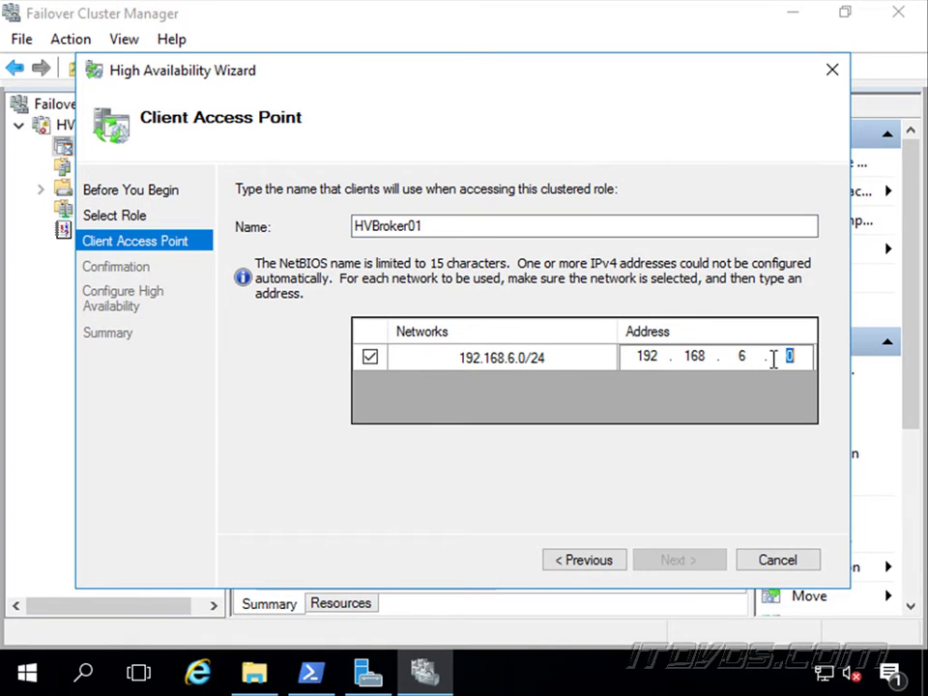
{"action": "type", "text": "153"}
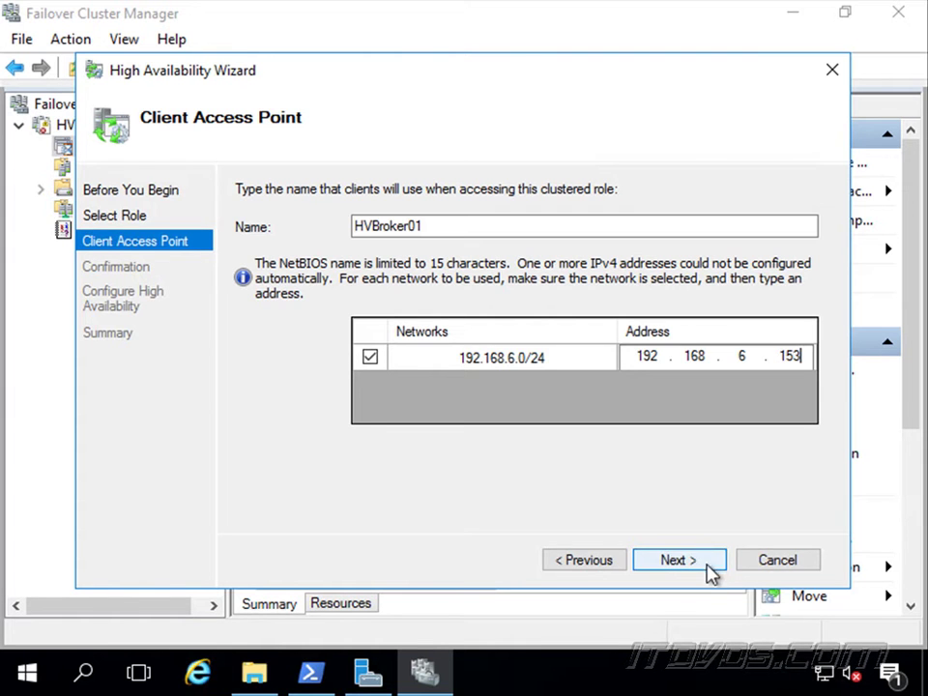
{"action": "left_click", "coordinate": [708, 566]}
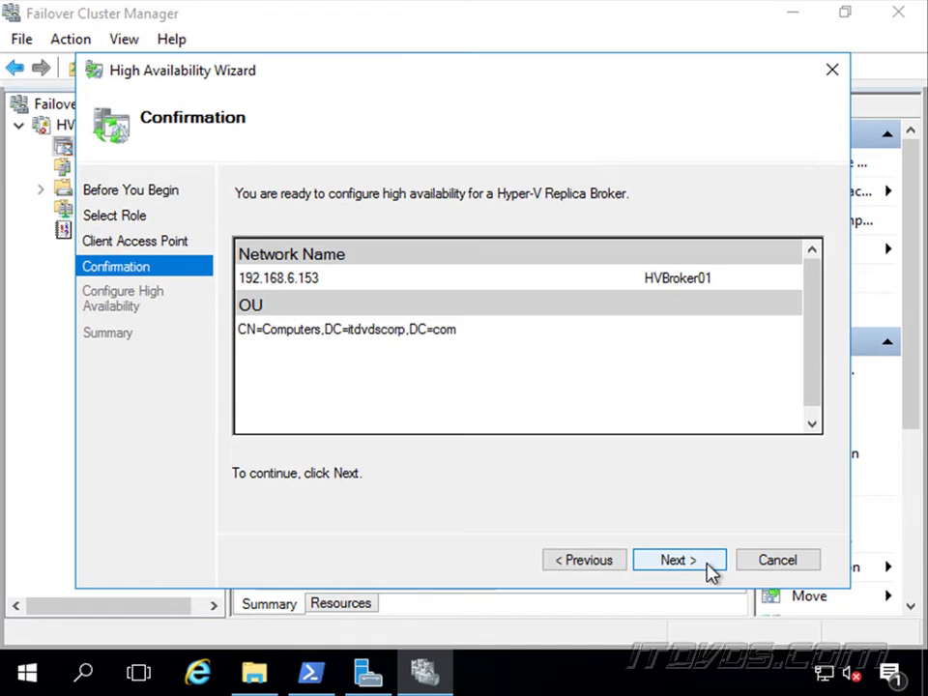
{"action": "left_click", "coordinate": [708, 566]}
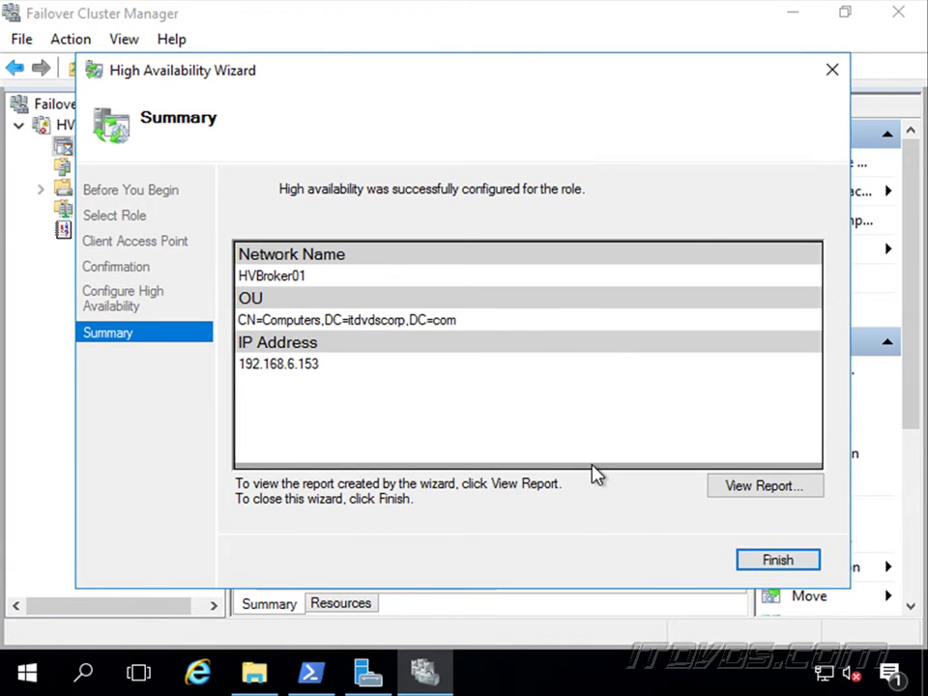
{"action": "left_click", "coordinate": [780, 564]}
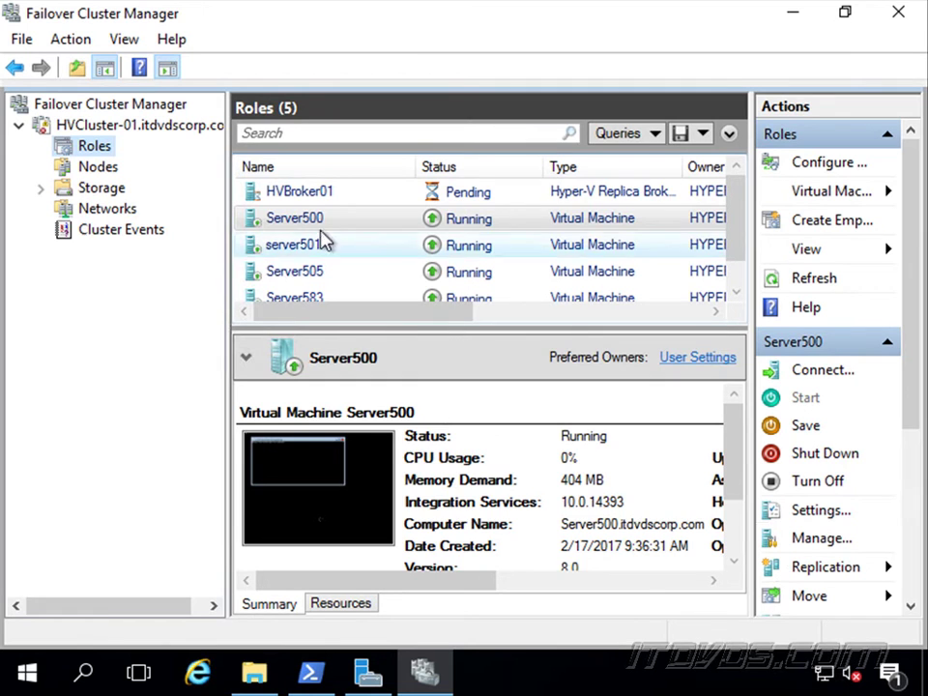
- Select HVBroker01 and scroll the Roles list to check its Running status and HYPERV-01 owner
{"action": "left_click", "coordinate": [338, 201]}
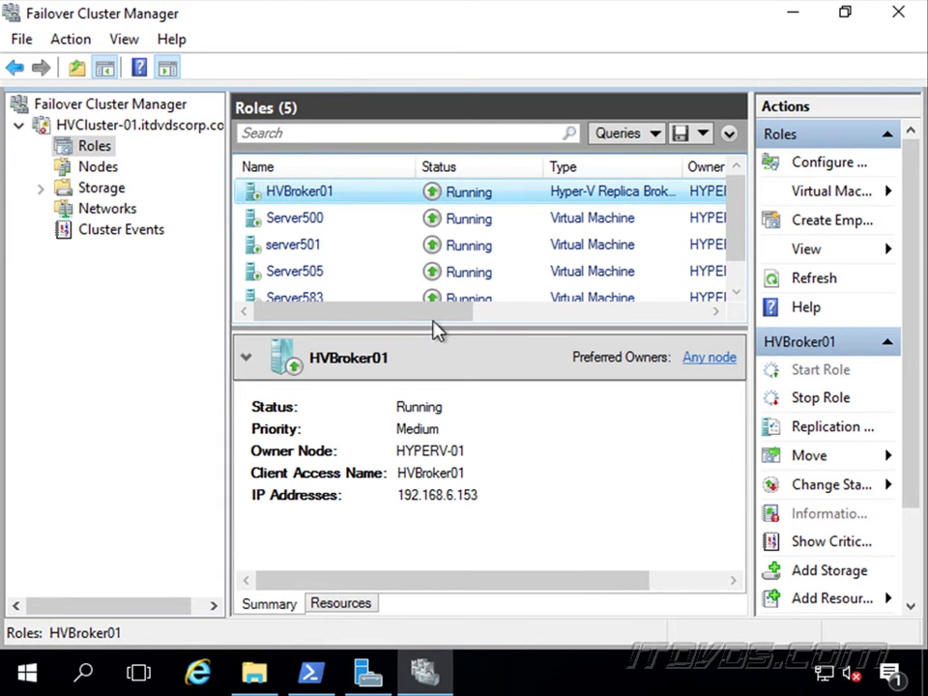
{"action": "left_click_drag", "start_coordinate": [471, 319], "coordinate": [488, 322]}
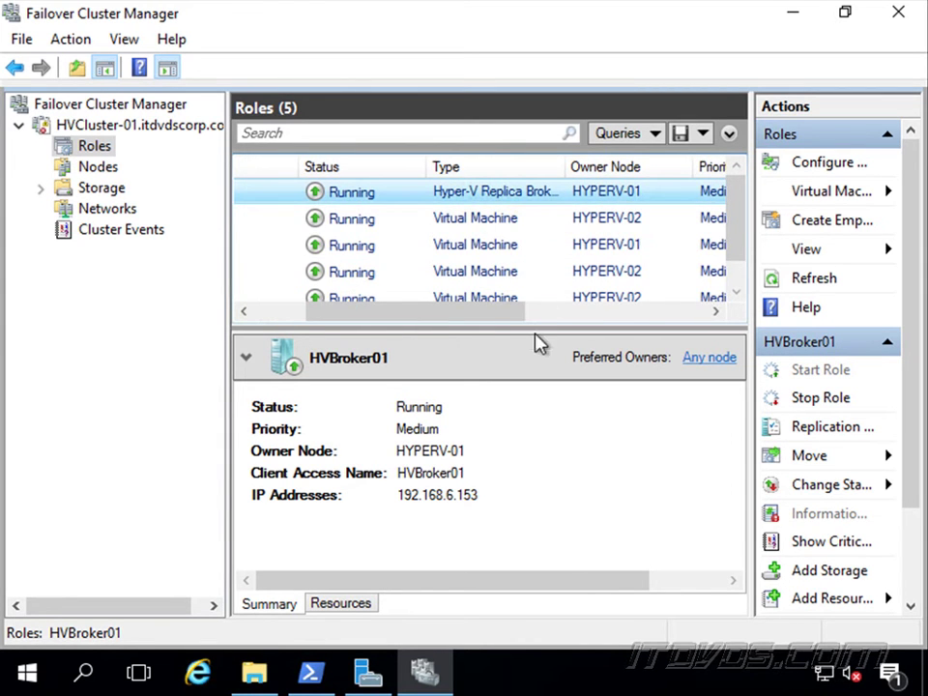
{"action": "left_click_drag", "start_coordinate": [483, 319], "coordinate": [348, 320]}
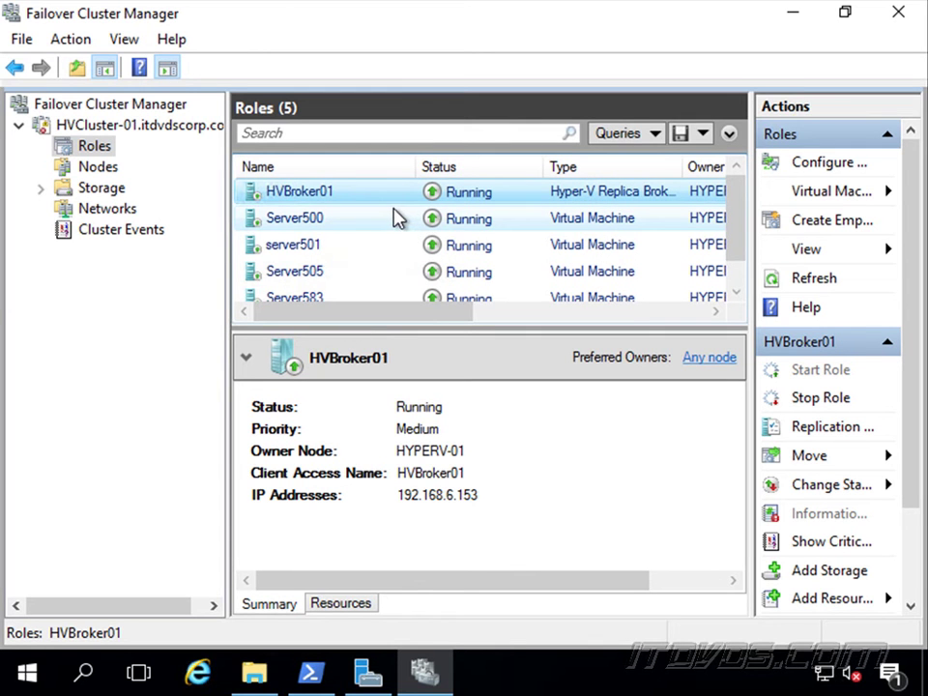
- In HVBroker01's Replication Settings, enable Replica server with Kerberos (HTTP) from any authenticated server
{"action": "right_click", "coordinate": [358, 197]}
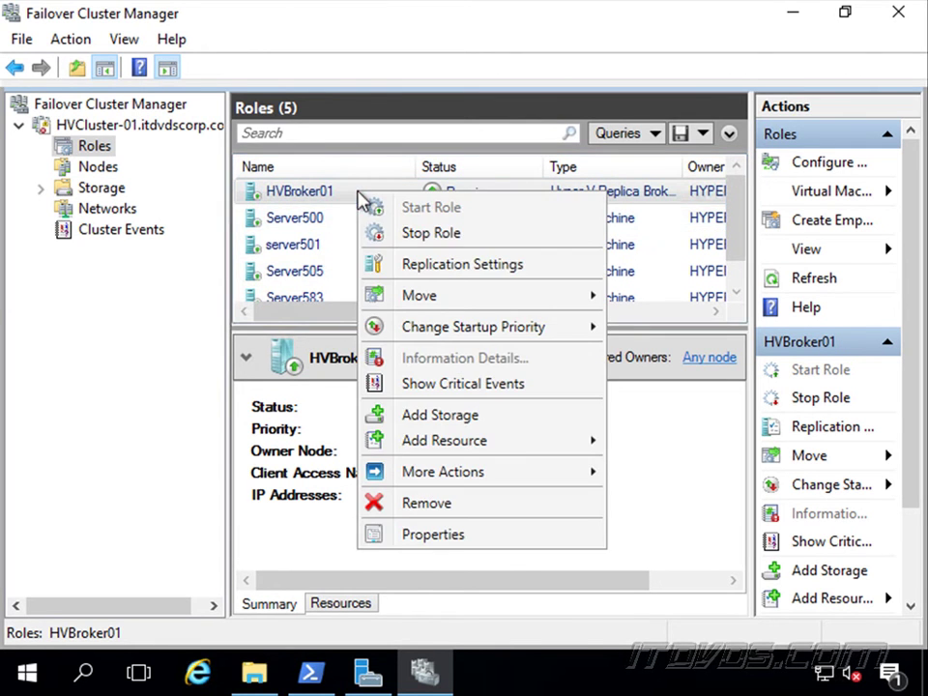
{"action": "left_click", "coordinate": [475, 269]}
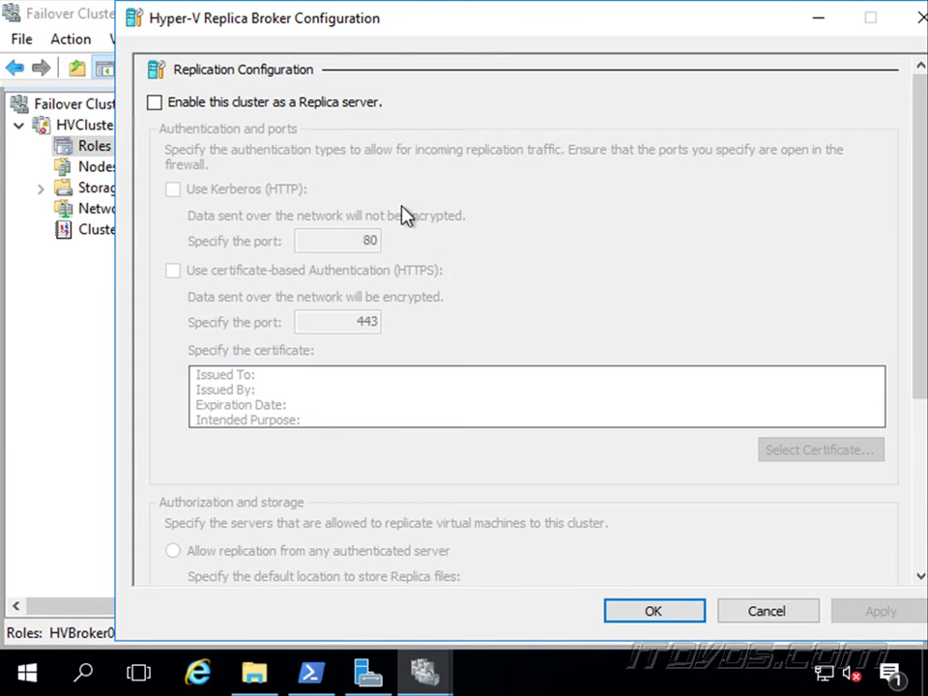
{"action": "left_click", "coordinate": [155, 101]}
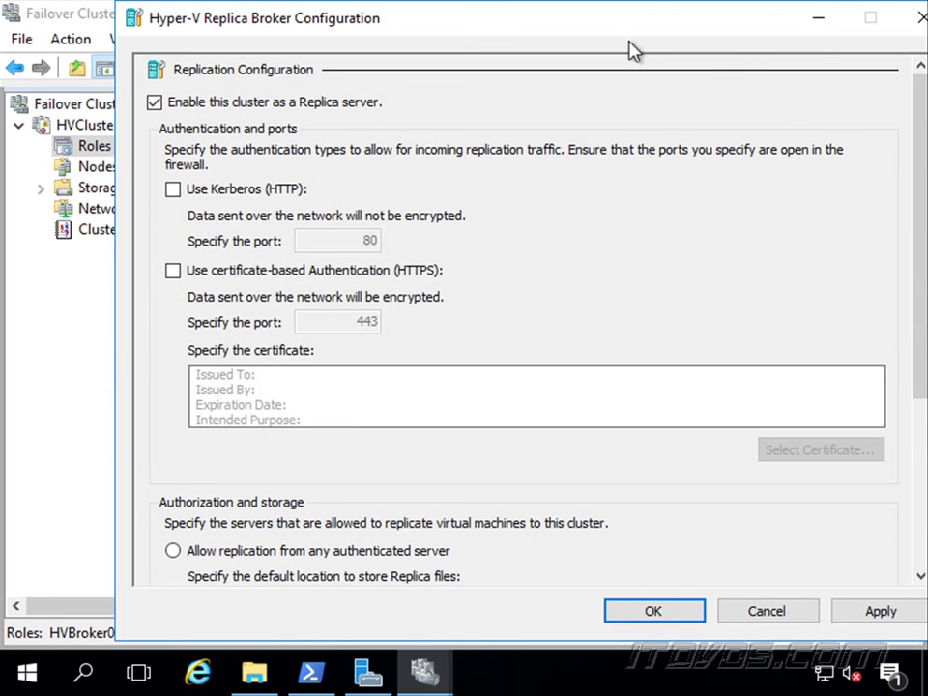
{"action": "left_click_drag", "start_coordinate": [649, 38], "coordinate": [595, 36]}
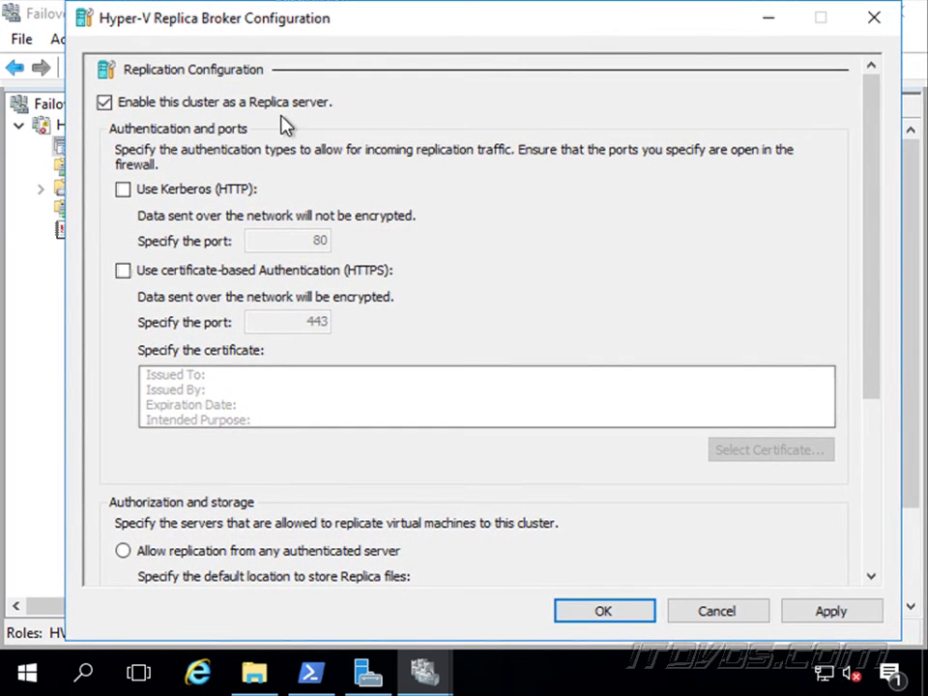
{"action": "left_click", "coordinate": [123, 189]}
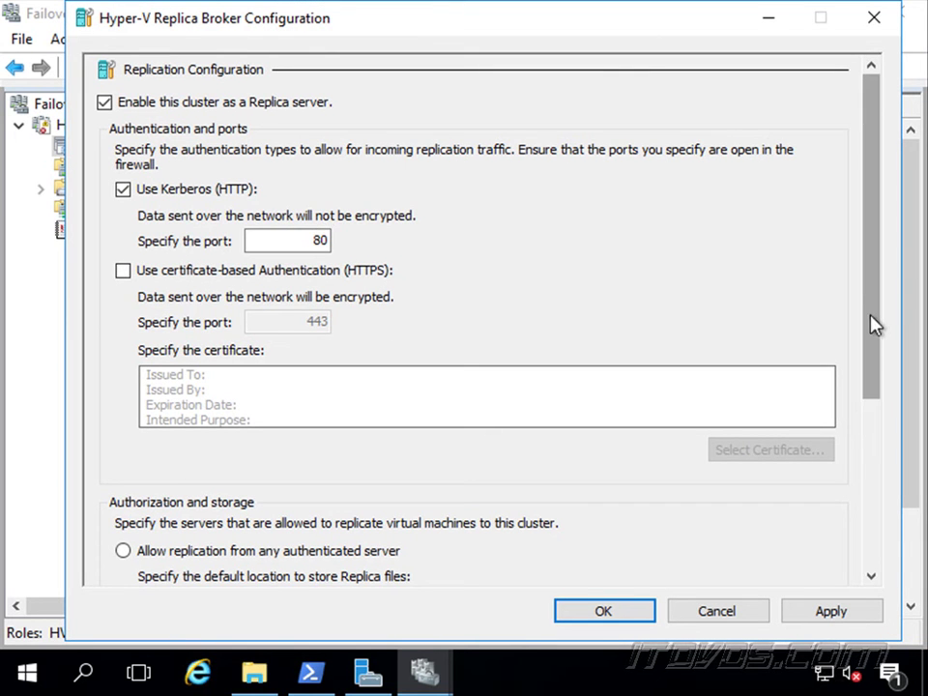
{"action": "left_click_drag", "start_coordinate": [873, 324], "coordinate": [864, 493]}
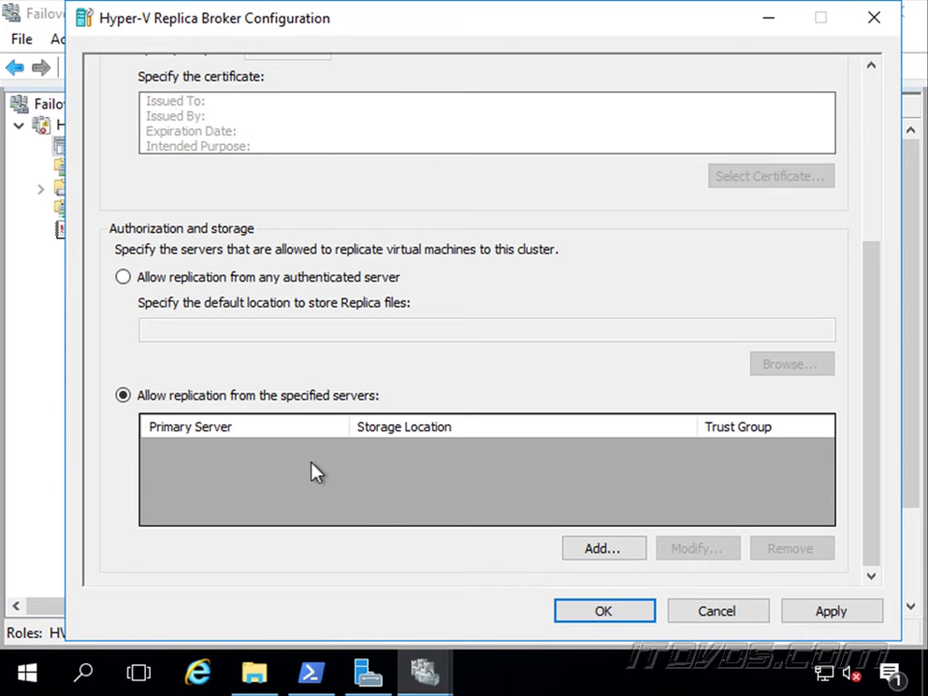
{"action": "left_click", "coordinate": [236, 281]}
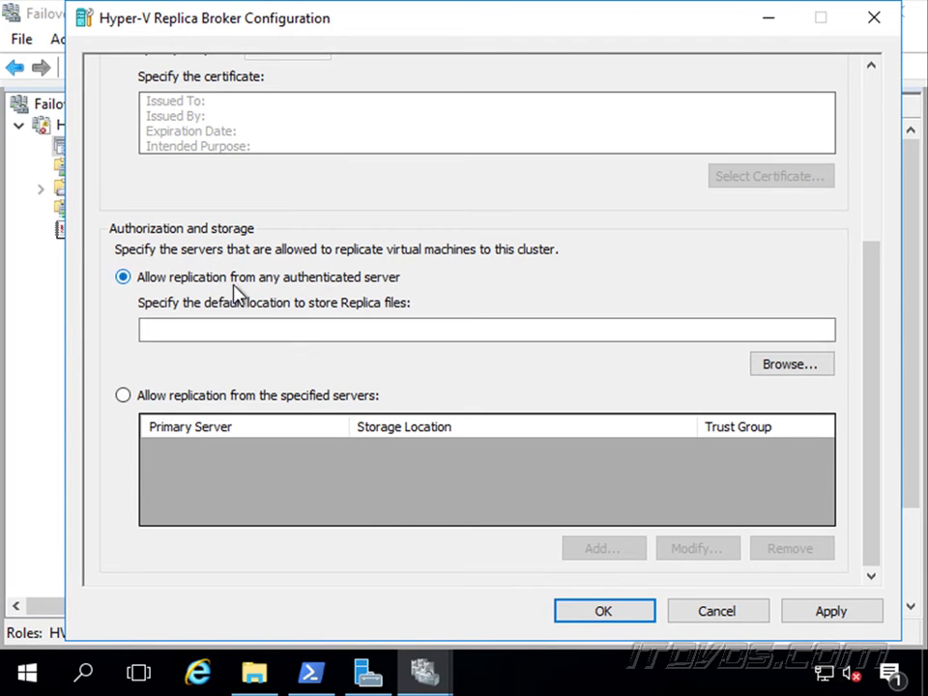
- Browse to C:\ClusterStorage\Volume1 and create a new folder named Replica there
{"action": "left_click", "coordinate": [793, 372]}
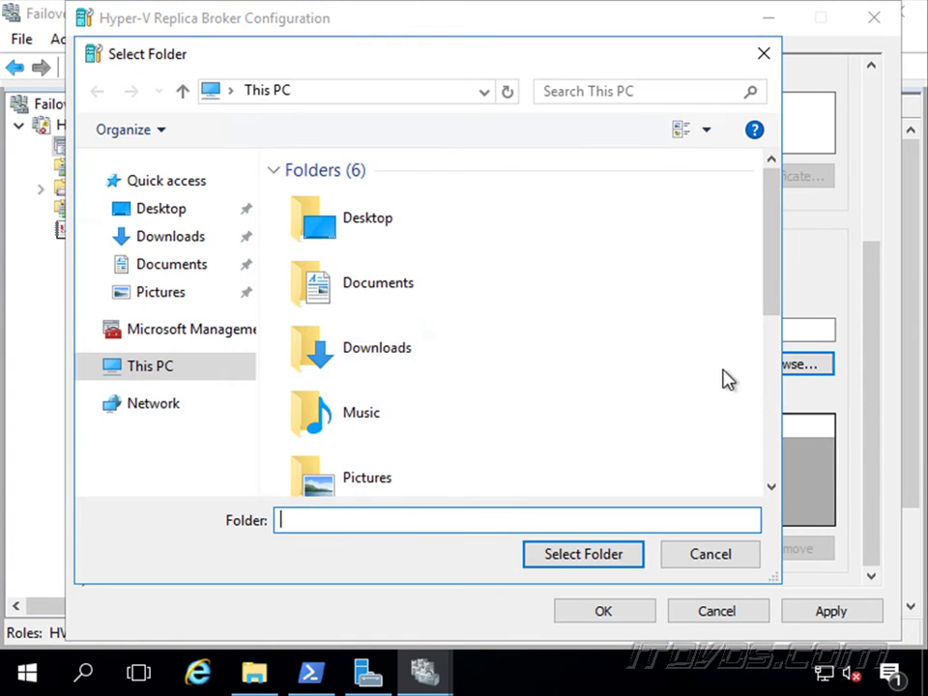
{"action": "left_click", "coordinate": [148, 377]}
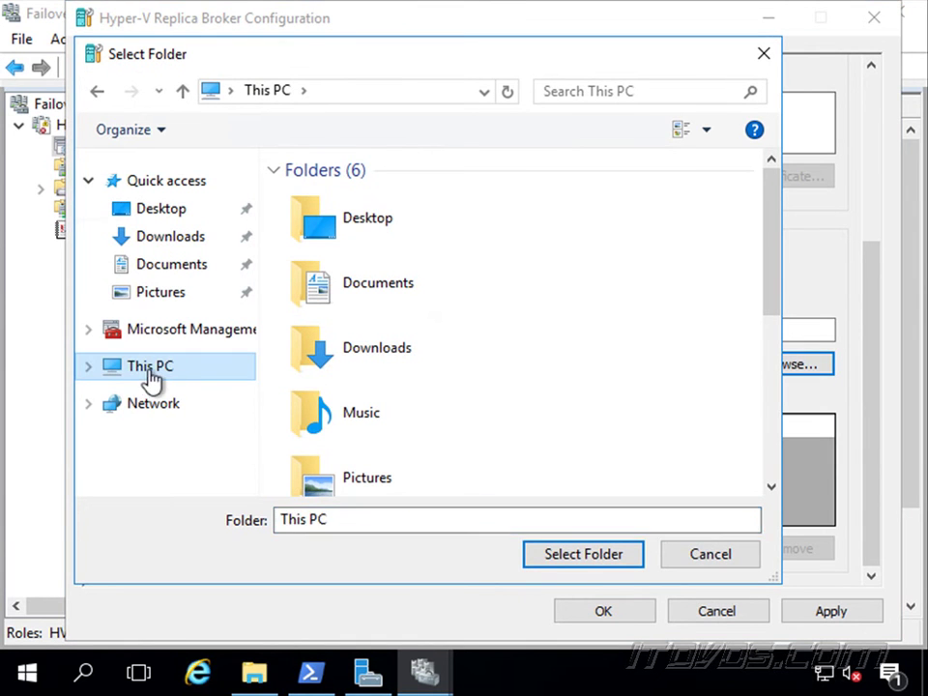
{"action": "left_click", "coordinate": [766, 414]}
{"action": "left_click", "coordinate": [437, 346]}
{"action": "double_click", "coordinate": [435, 344]}
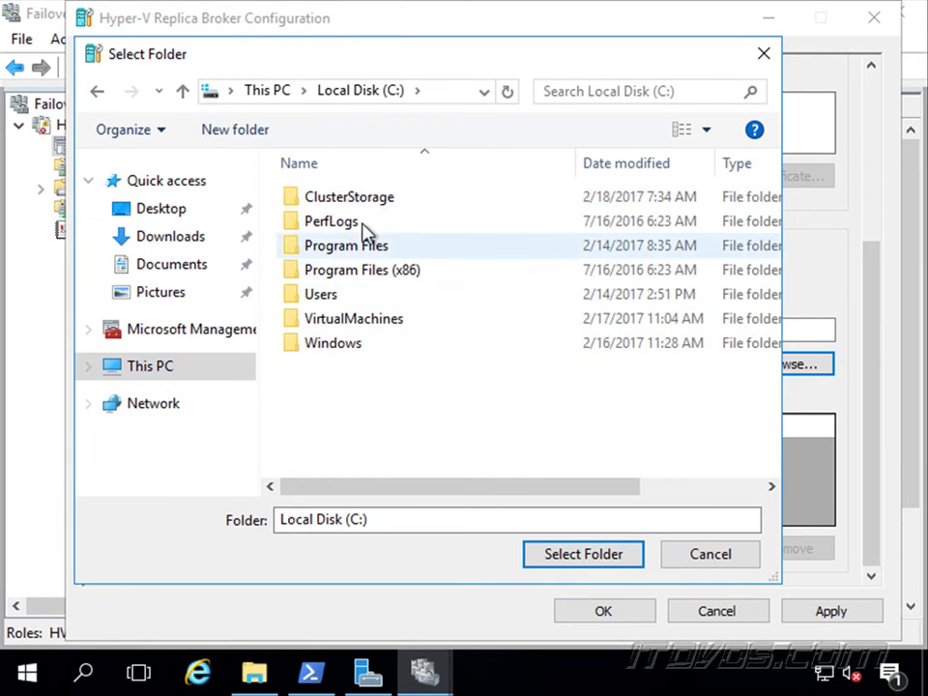
{"action": "double_click", "coordinate": [363, 199]}
{"action": "left_click", "coordinate": [345, 203]}
{"action": "double_click", "coordinate": [345, 207]}
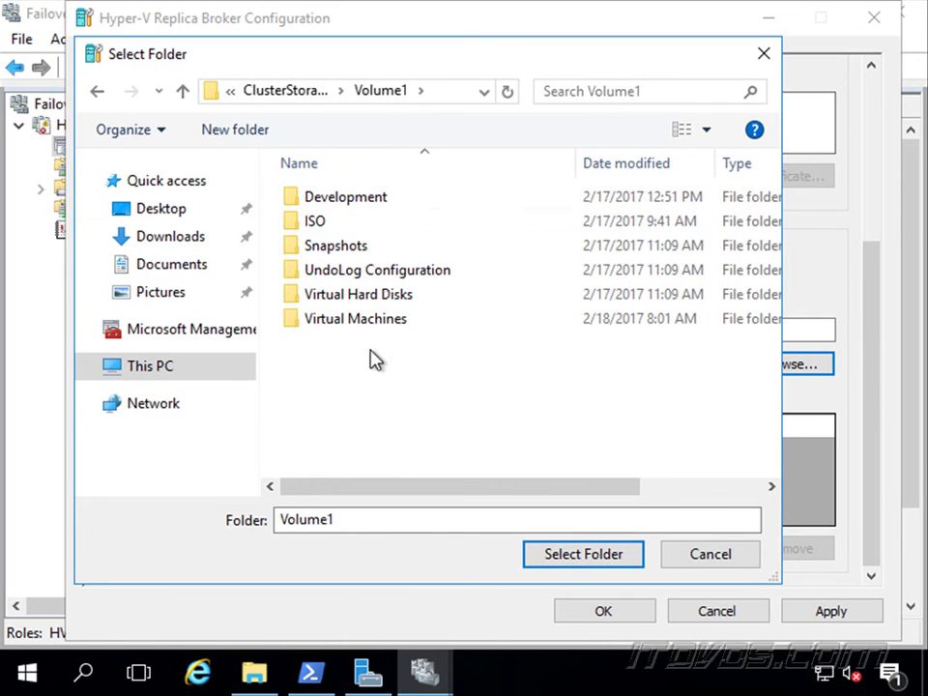
{"action": "right_click", "coordinate": [372, 364]}
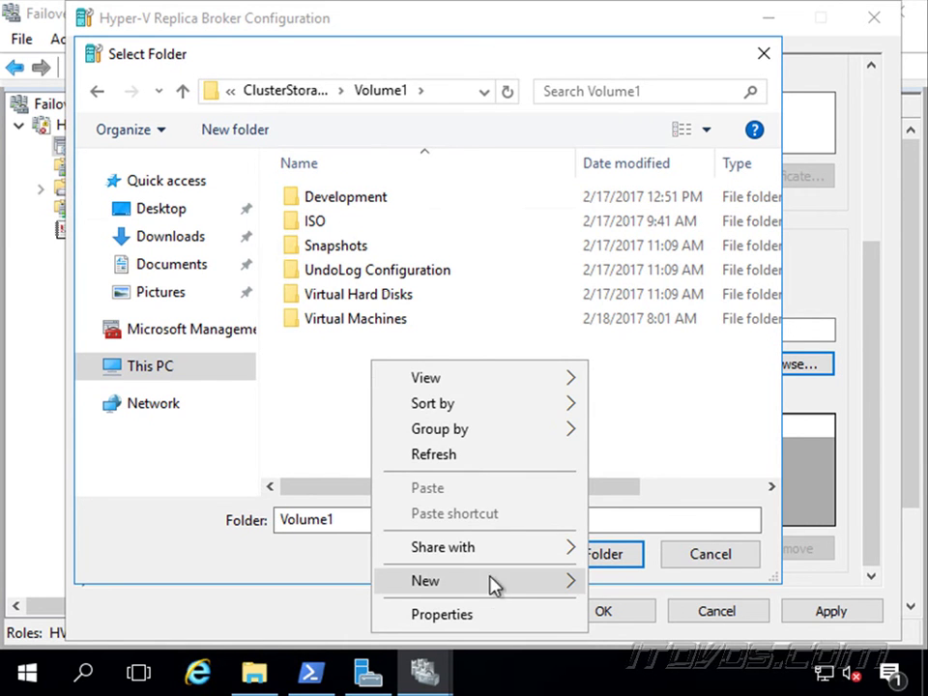
{"action": "mouse_move", "coordinate": [535, 595]}
{"action": "left_click", "coordinate": [686, 422]}
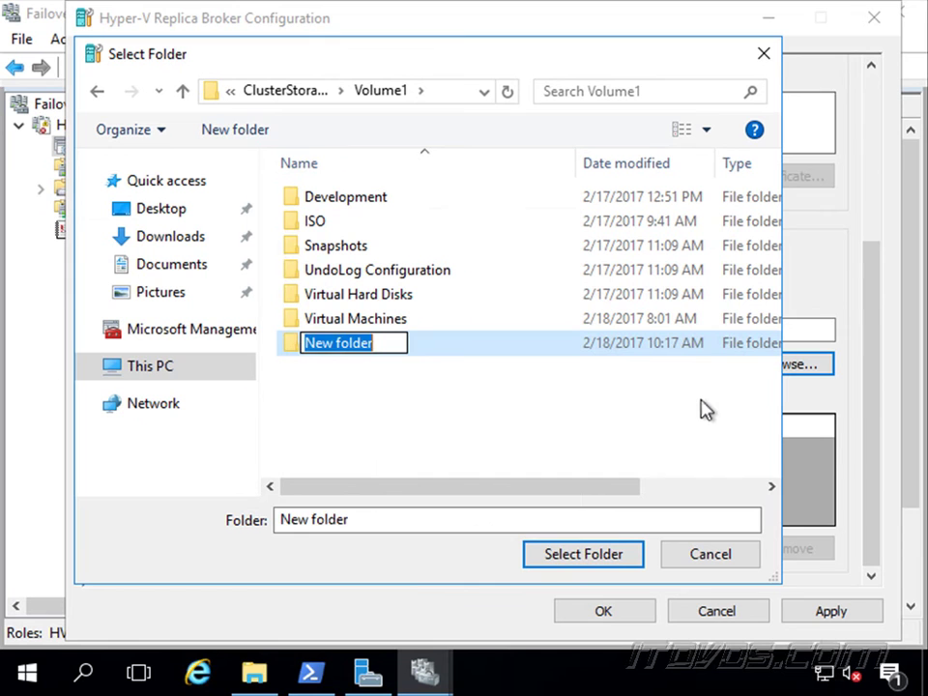
{"action": "type", "text": "Replica"}
{"action": "key", "text": "Return"}
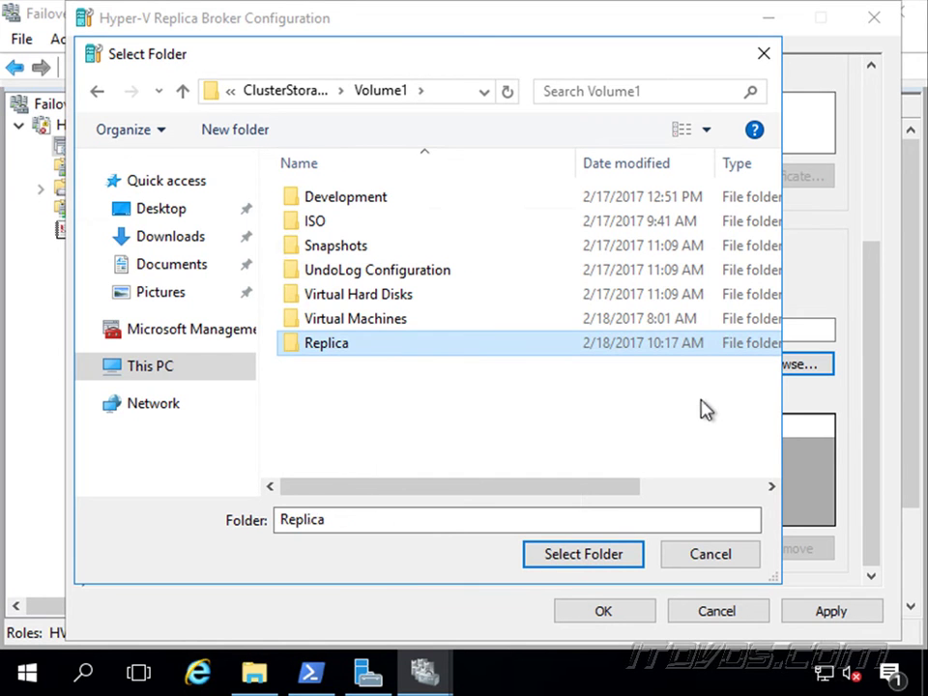
- Select the Replica folder as replica storage, save the settings, and acknowledge the firewall reminder
{"action": "left_click", "coordinate": [590, 557]}
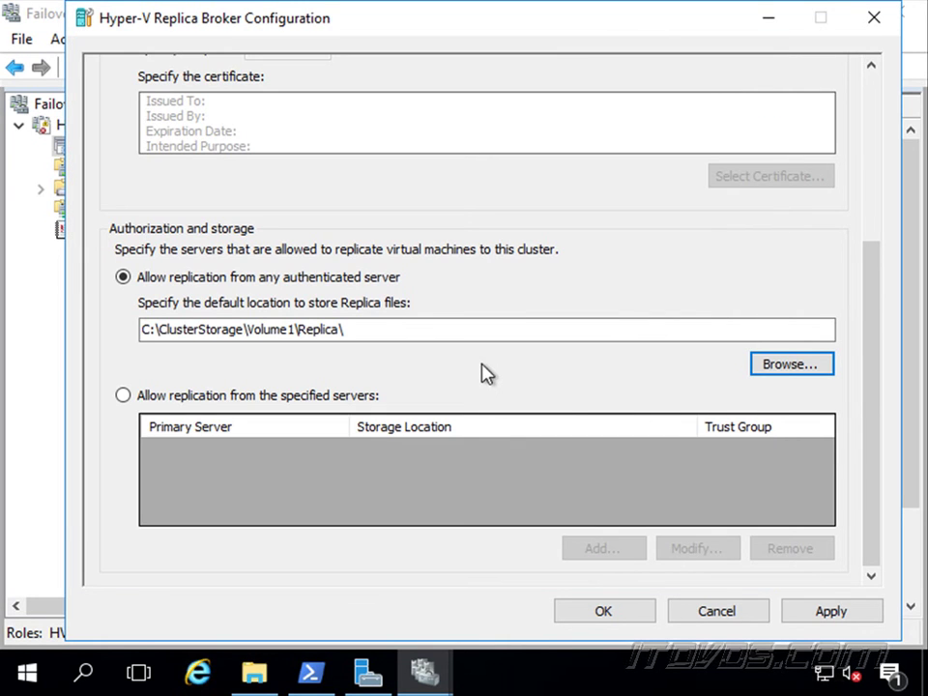
{"action": "left_click", "coordinate": [632, 613]}
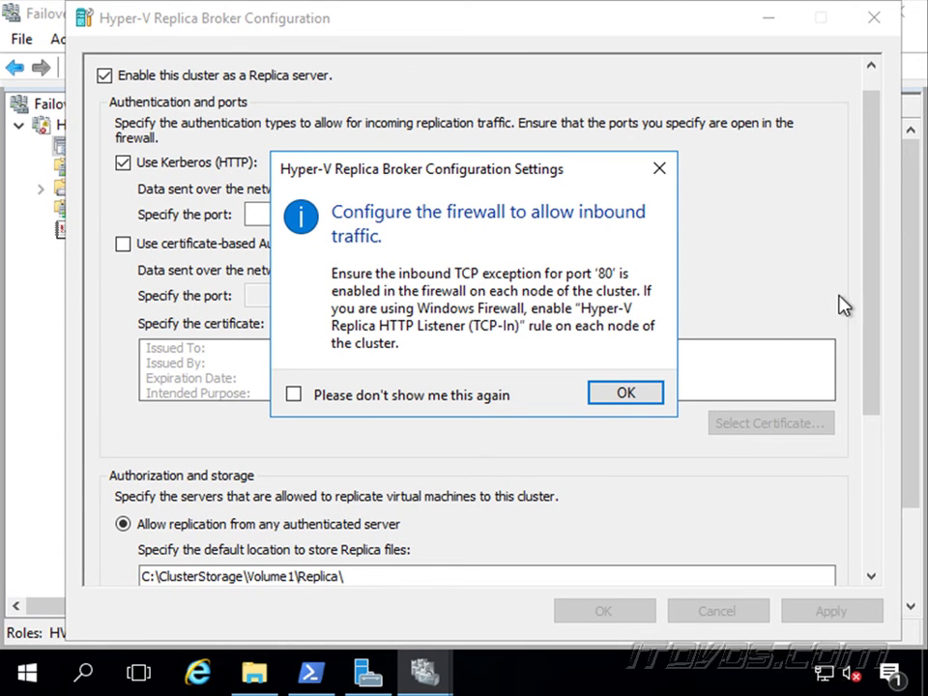
{"action": "left_click", "coordinate": [623, 392]}
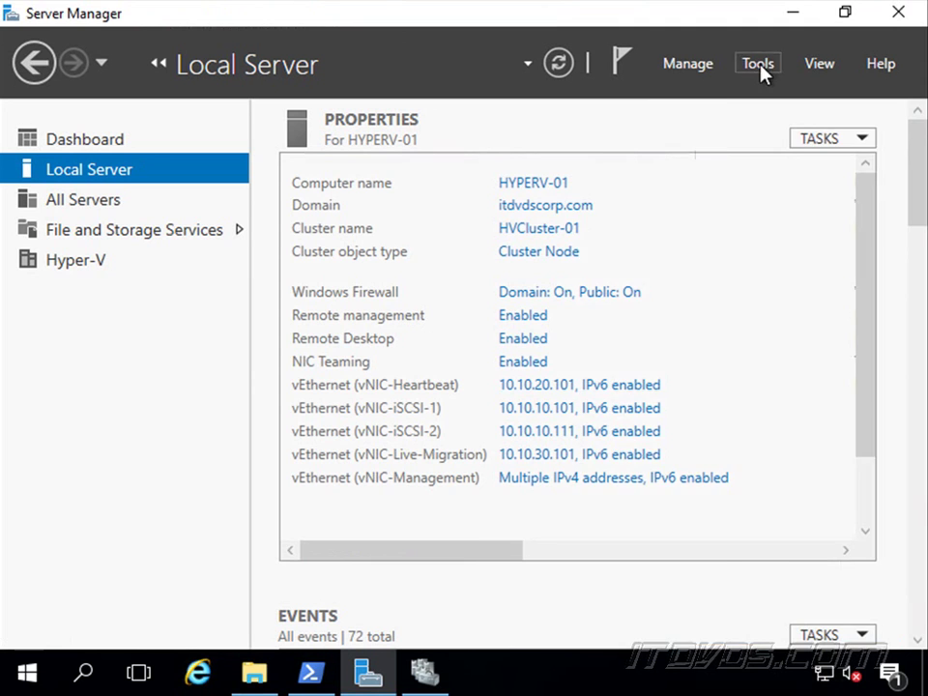
- Open Windows Firewall with Advanced Security from Server Manager's Tools and show Inbound Rules
{"action": "left_click", "coordinate": [758, 64]}
{"action": "scroll", "coordinate": [725, 483], "scroll_direction": "down", "scroll_amount": 2}
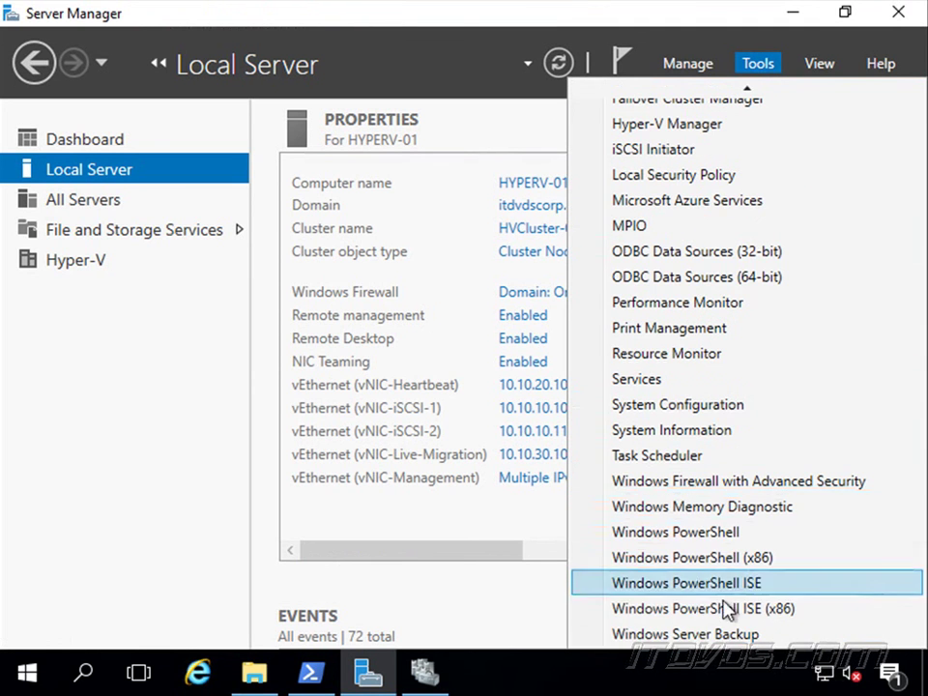
{"action": "left_click", "coordinate": [787, 483]}
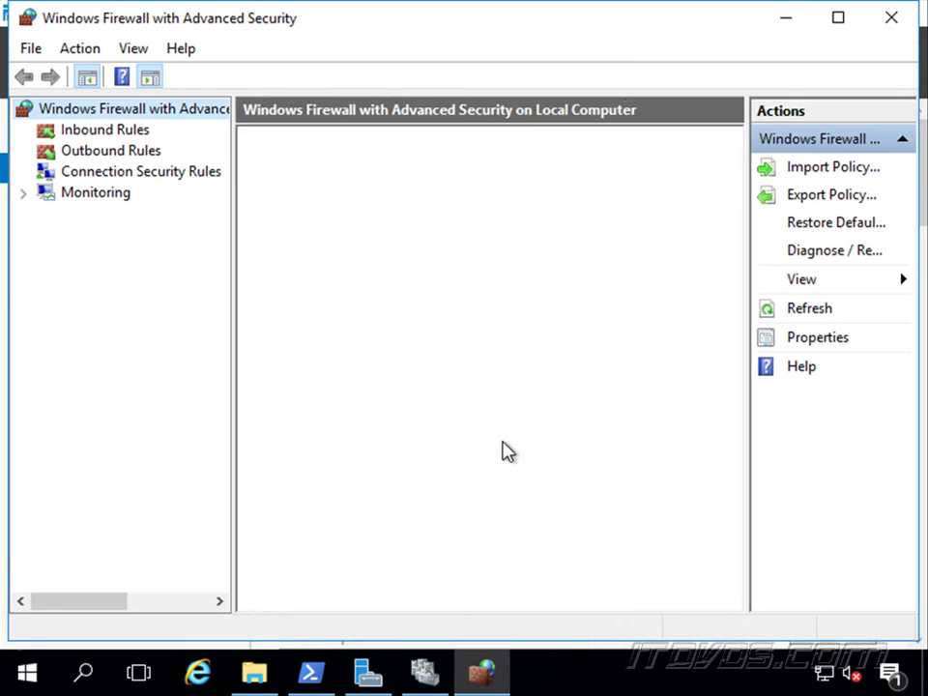
{"action": "left_click", "coordinate": [87, 129]}
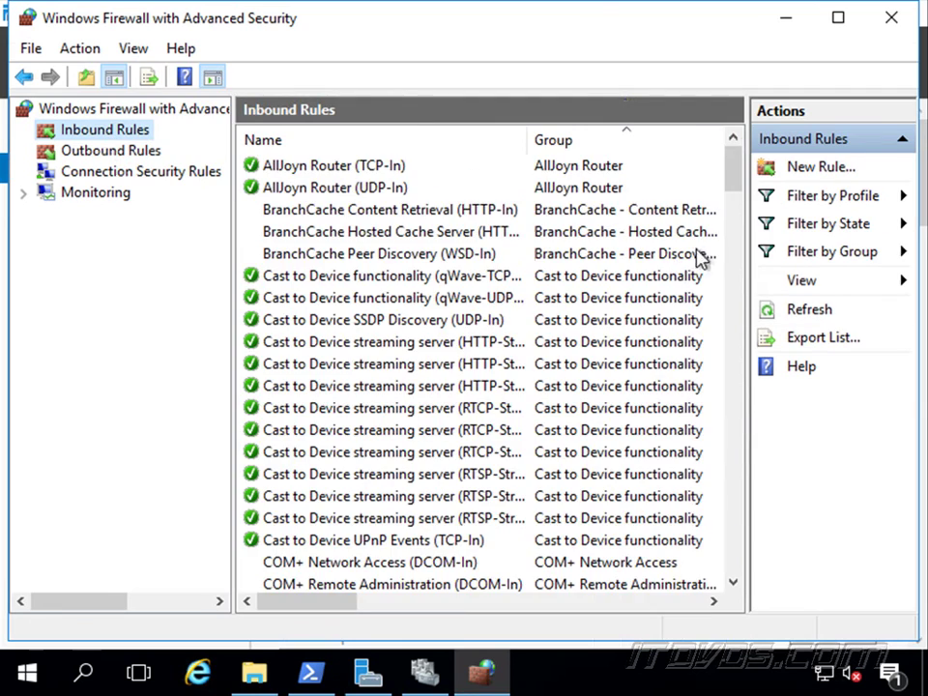
- Enable the Hyper-V Replica HTTP Listener (TCP-In) inbound rule
{"action": "left_click_drag", "start_coordinate": [729, 180], "coordinate": [744, 392]}
{"action": "left_click", "coordinate": [459, 346]}
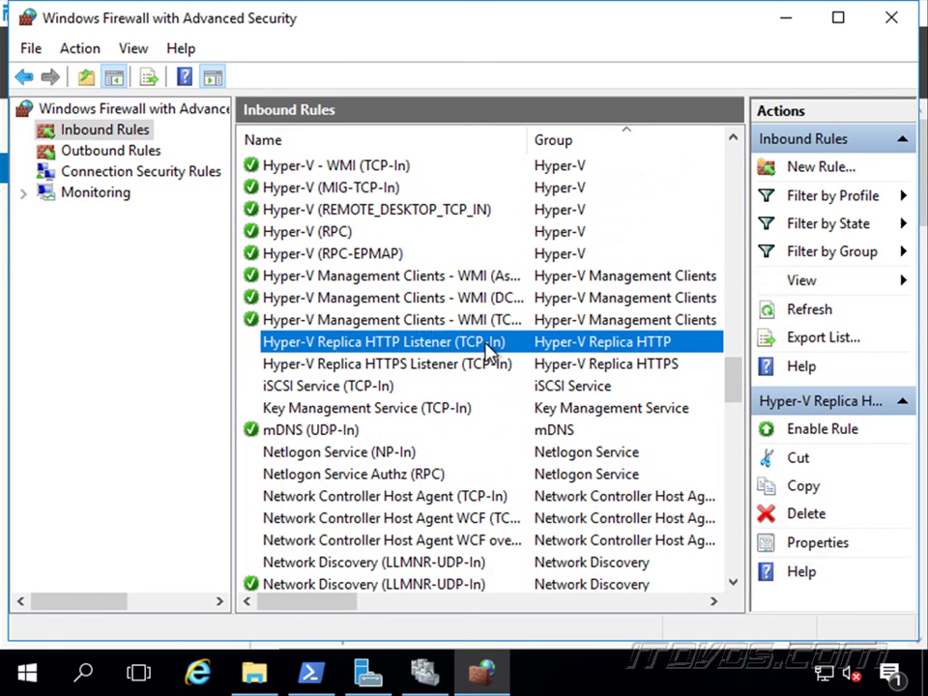
{"action": "right_click", "coordinate": [473, 344]}
{"action": "left_click", "coordinate": [495, 359]}
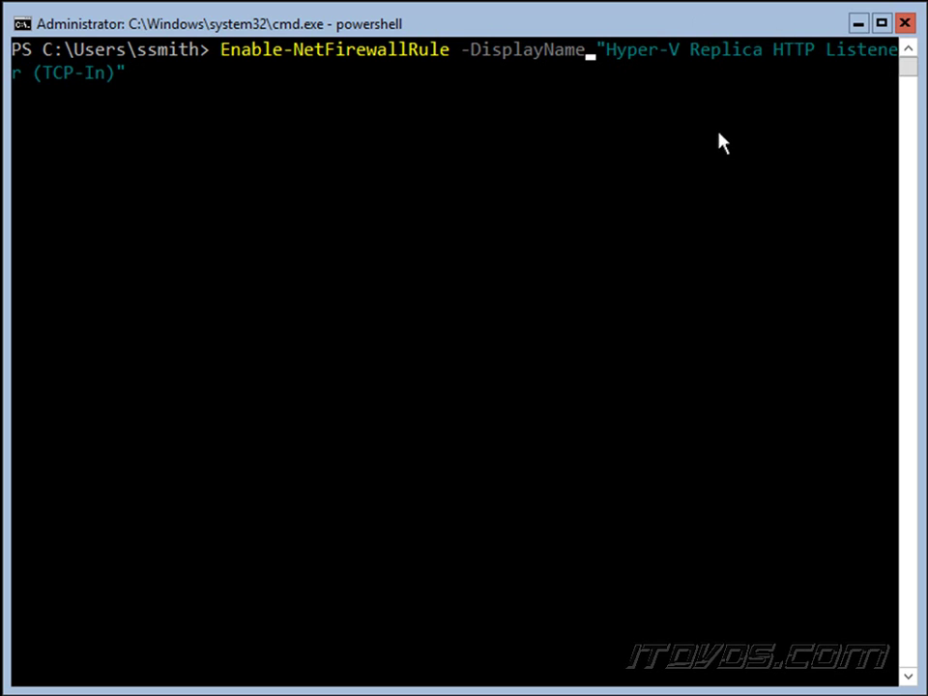
- Run Enable-NetFirewallRule -DisplayName "Hyper-V Replica HTTP Listener (TCP-In)" in PowerShell
{"action": "key", "text": "Return"}
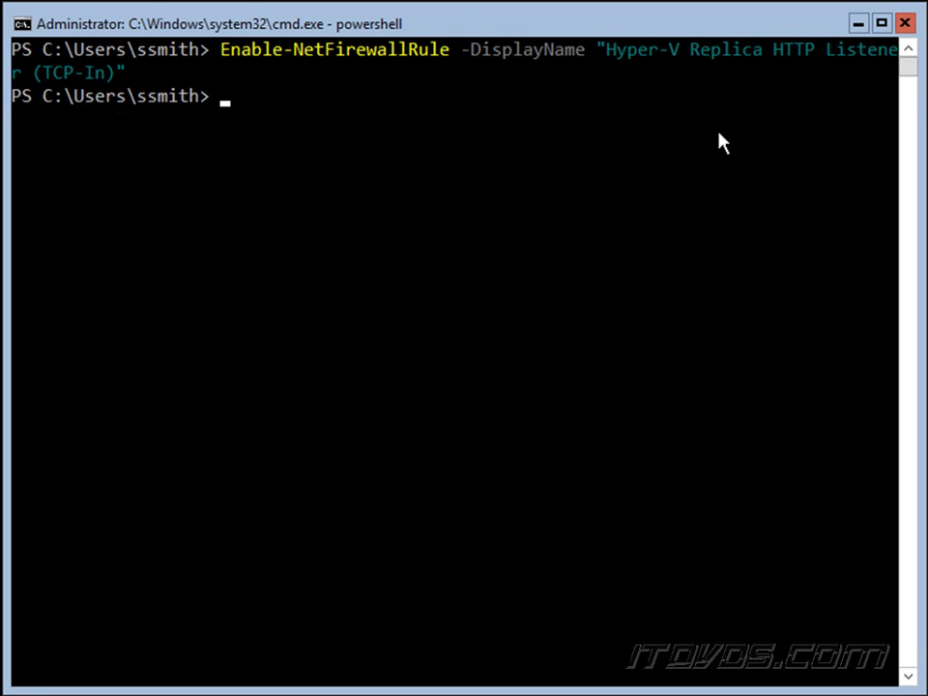